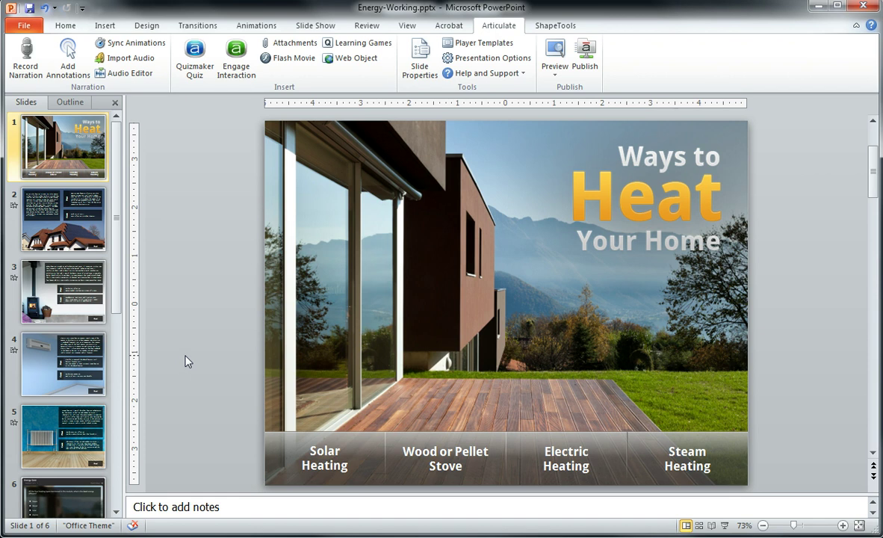
Check the Solar Heating hotspot's link and slide 2's Back button, then return to the title slide
click(289, 445)
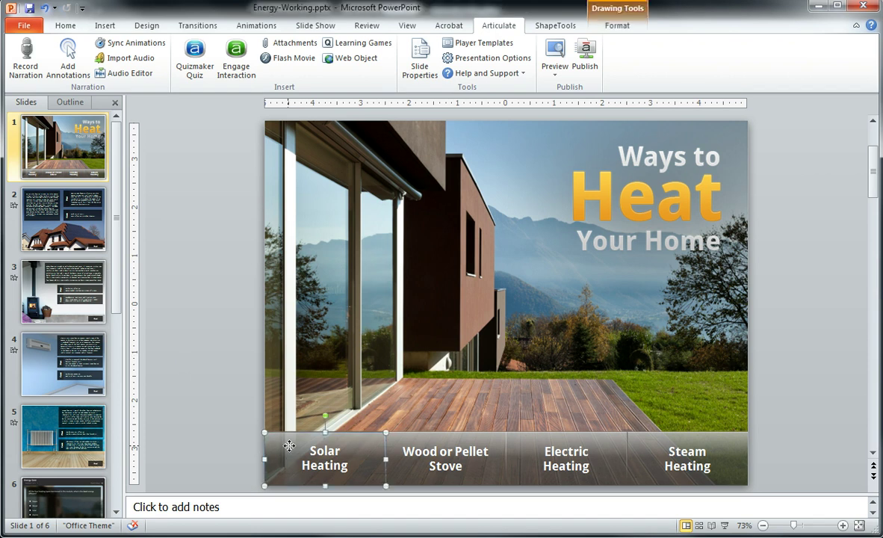
click(283, 377)
right_click(286, 379)
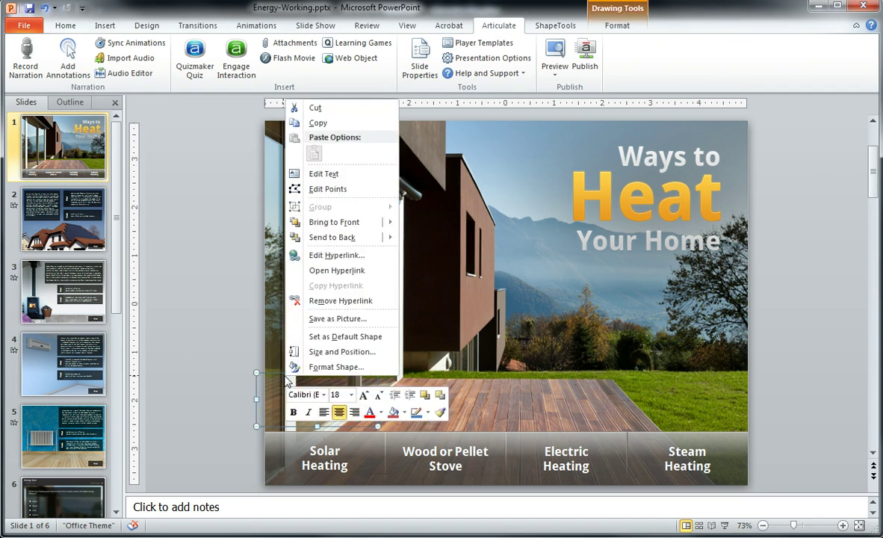
click(321, 254)
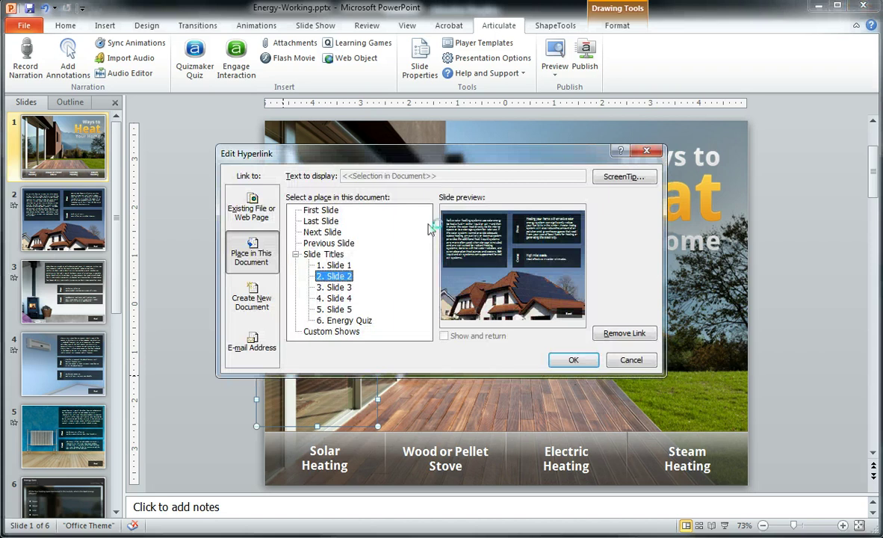
click(575, 360)
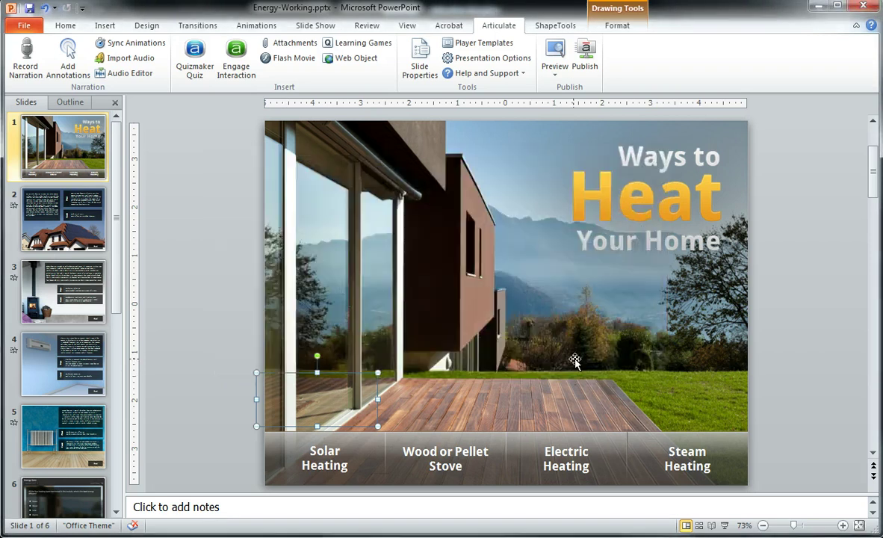
scroll(569, 357, down, 1)
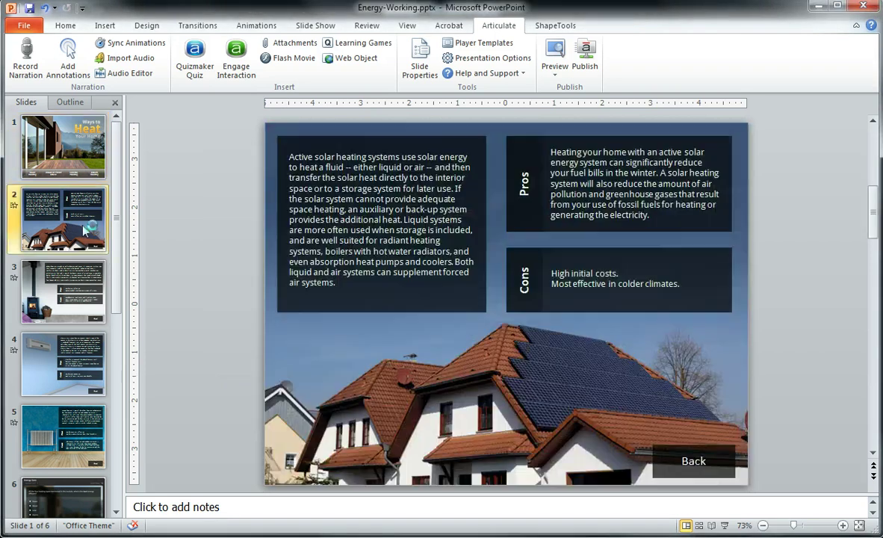
click(668, 451)
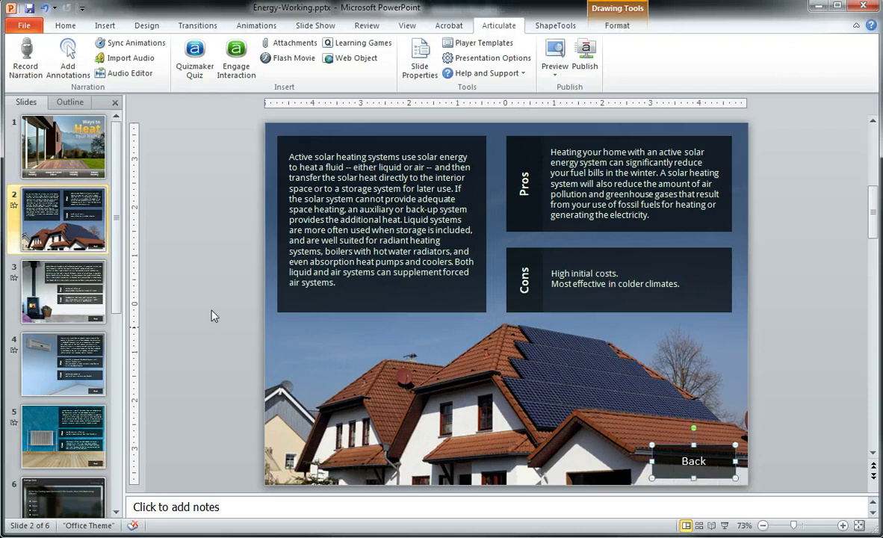
click(72, 142)
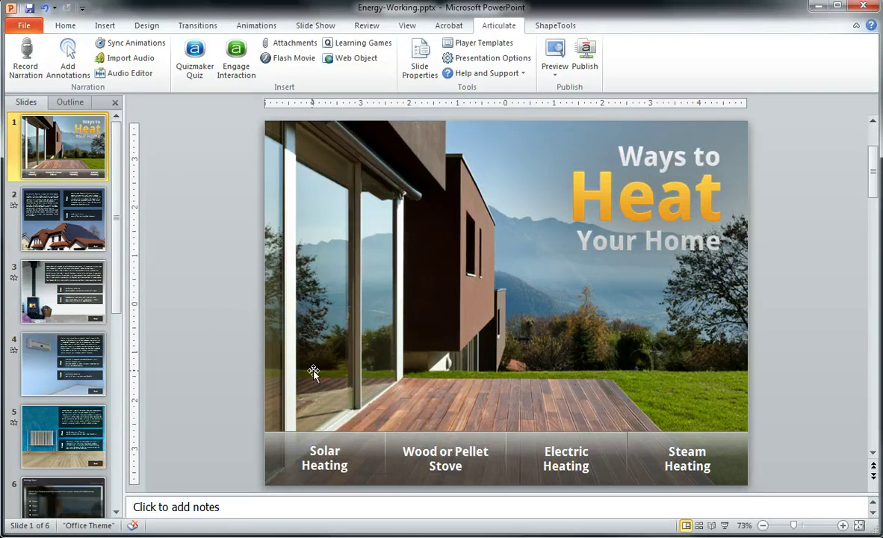
Move the transparent hotspot off Solar Heating, review its gradient fill, and put it back
click(366, 446)
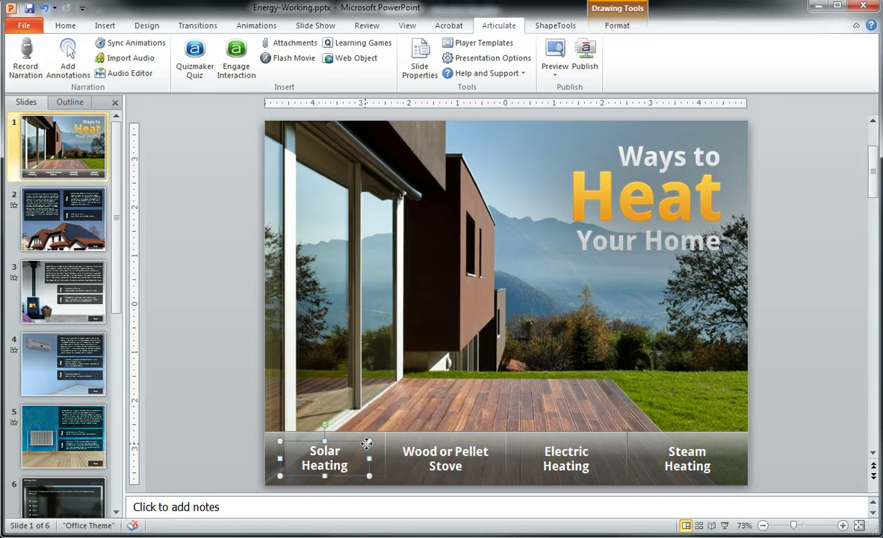
drag(375, 437, 384, 371)
right_click(384, 371)
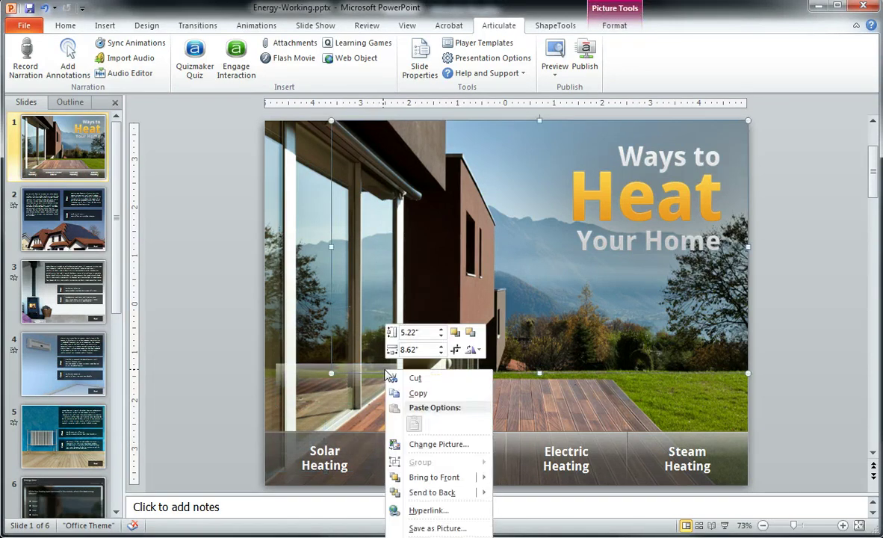
key(Escape)
right_click(305, 373)
click(351, 535)
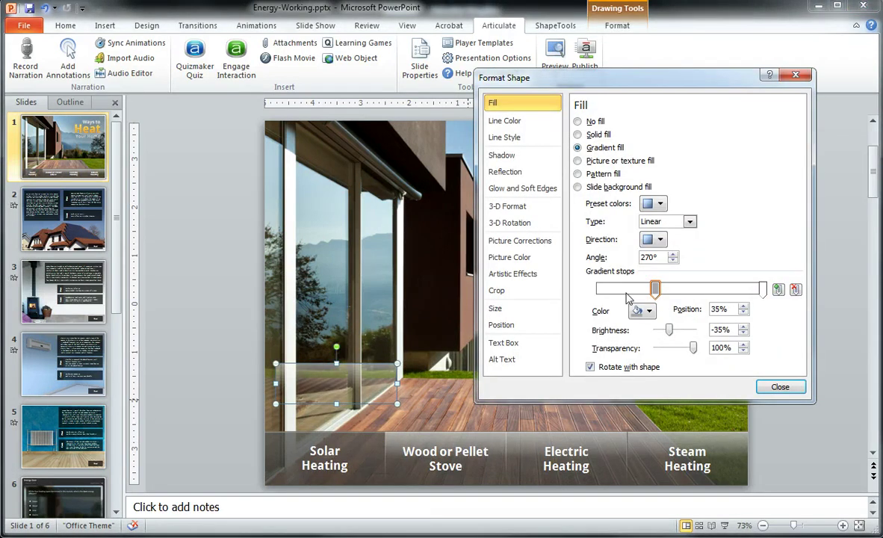
click(779, 386)
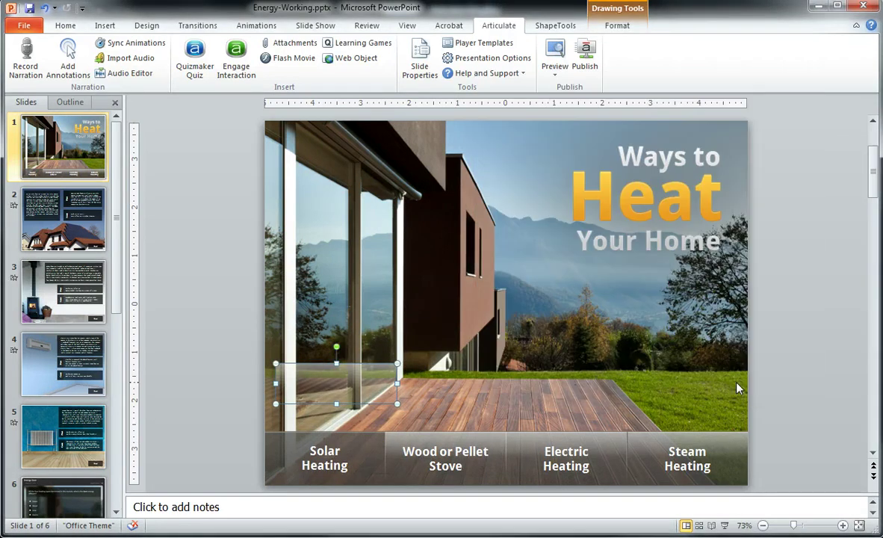
drag(336, 383, 325, 458)
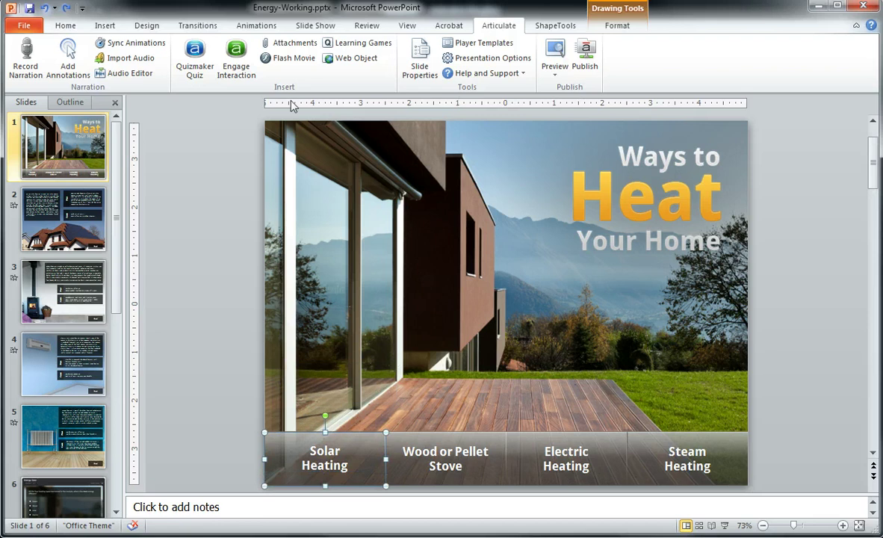
click(409, 26)
Browse the solar house, wood stove and radiator slide master layouts, then close Master View
click(156, 60)
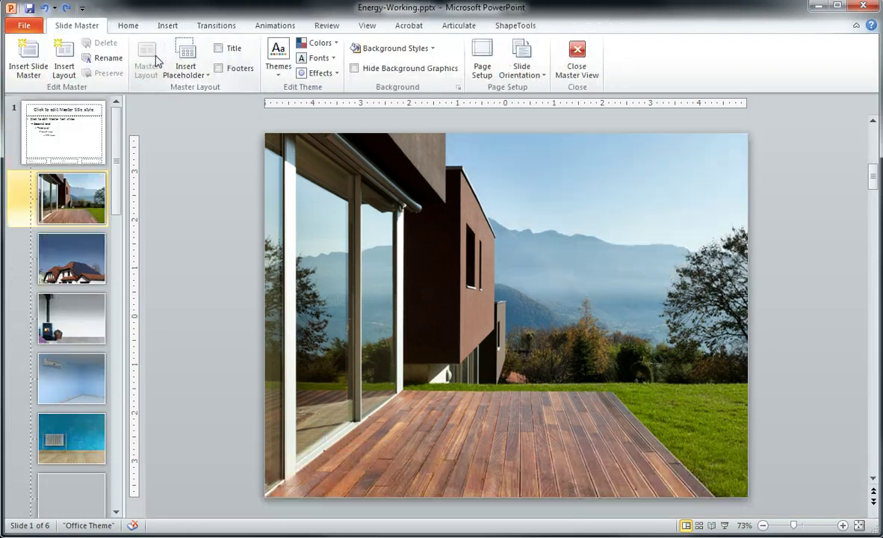
click(70, 265)
click(68, 306)
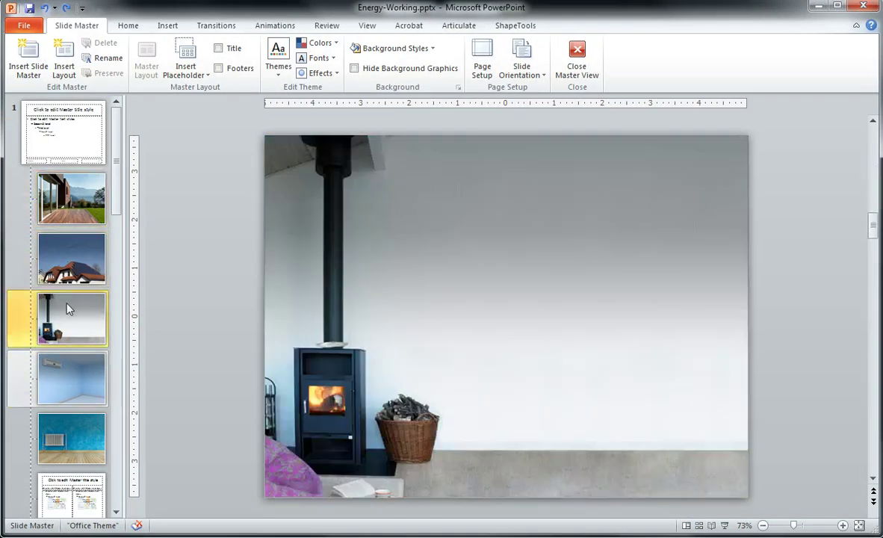
click(66, 437)
click(577, 59)
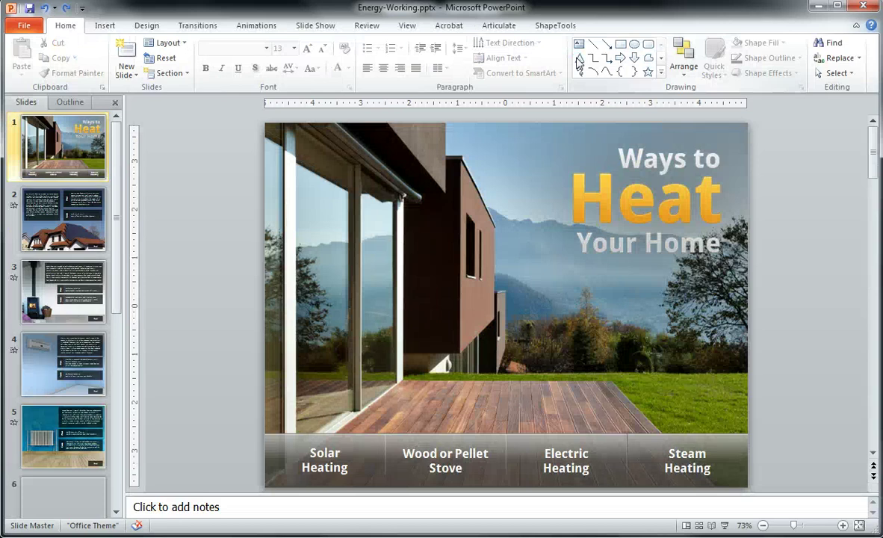
Accept the Articulate Slide Properties for all six slides, then display slide 2
click(492, 26)
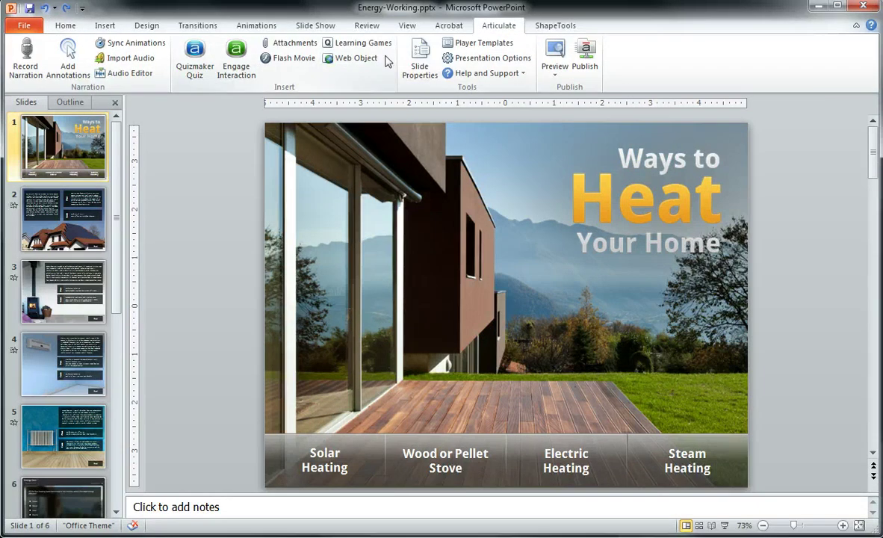
click(419, 59)
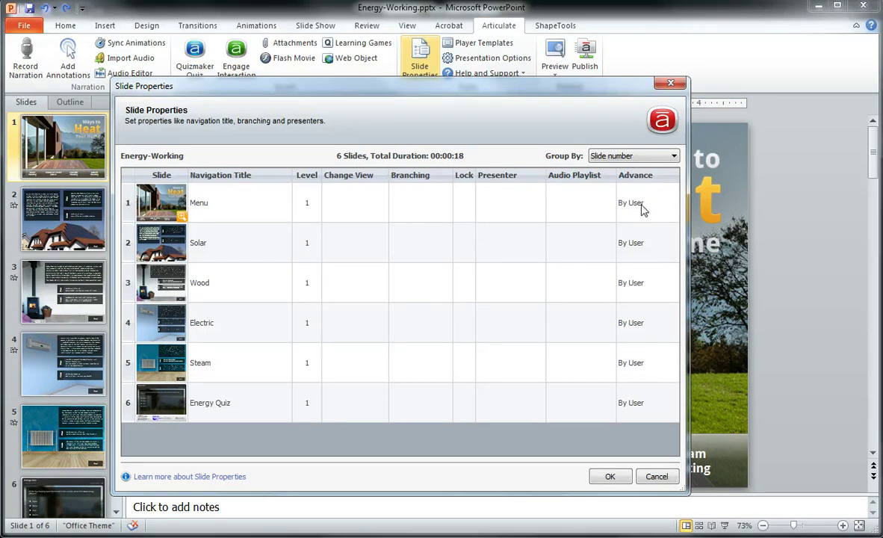
click(610, 476)
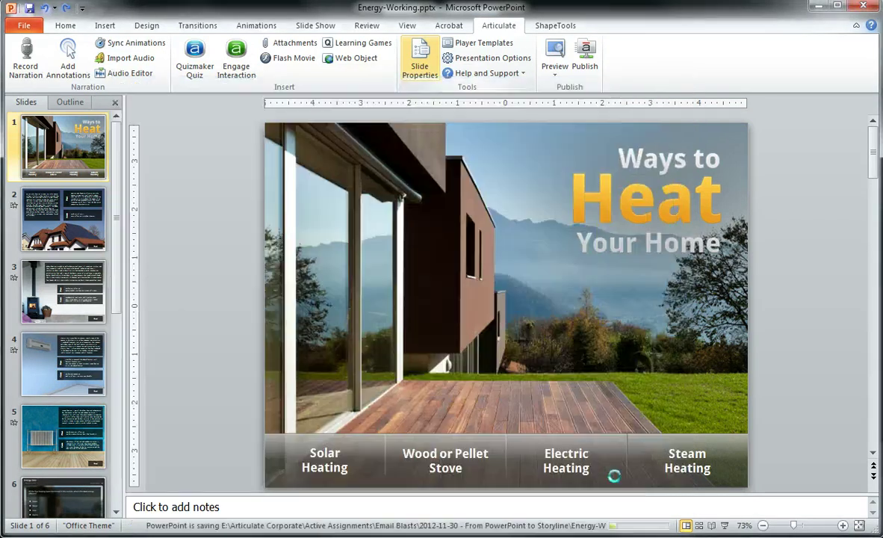
click(82, 237)
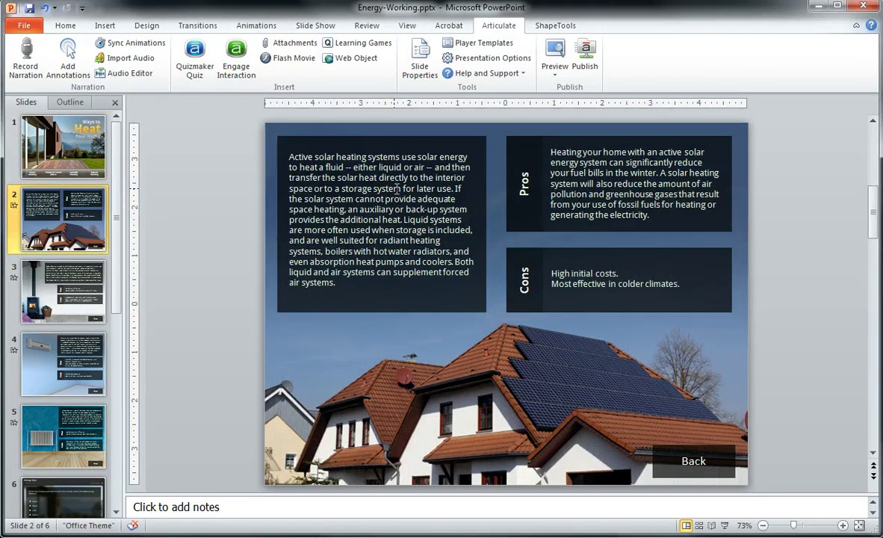
Review the solar heating text box's animations, then display slide 6, the Energy Quiz
click(346, 158)
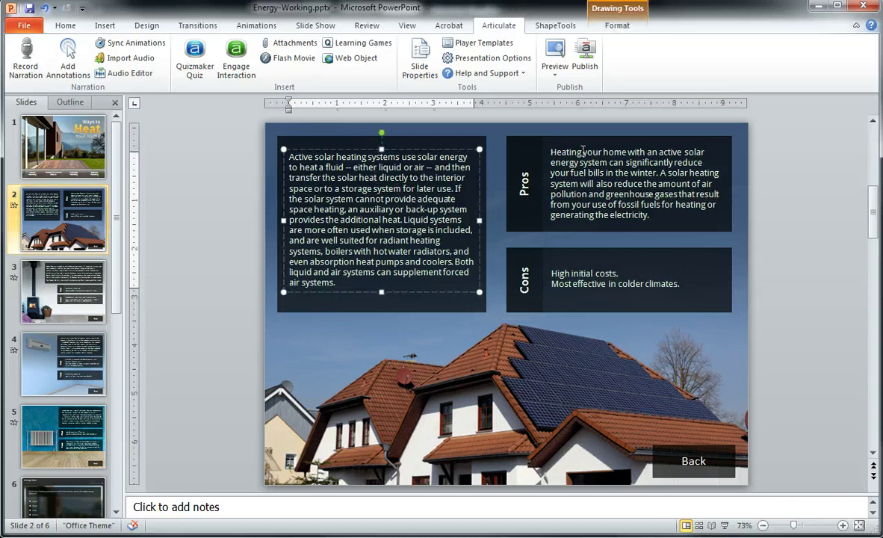
click(253, 26)
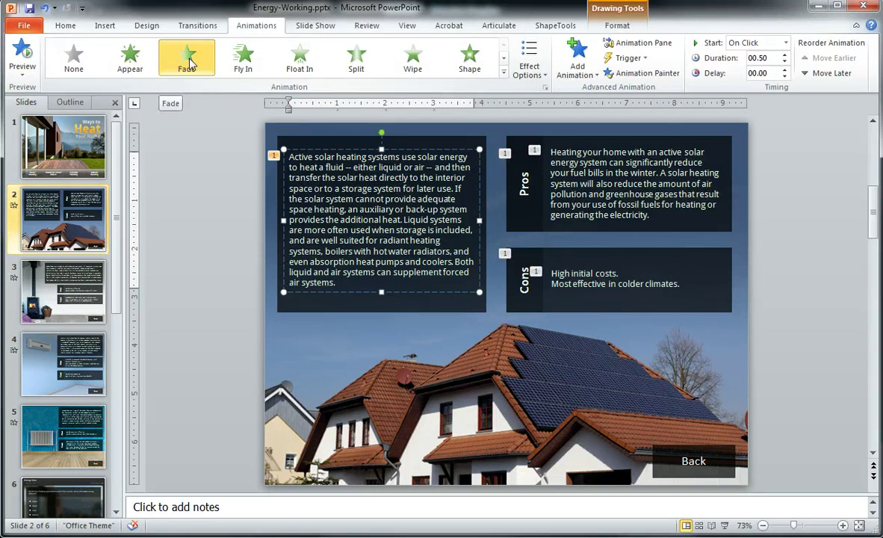
click(498, 25)
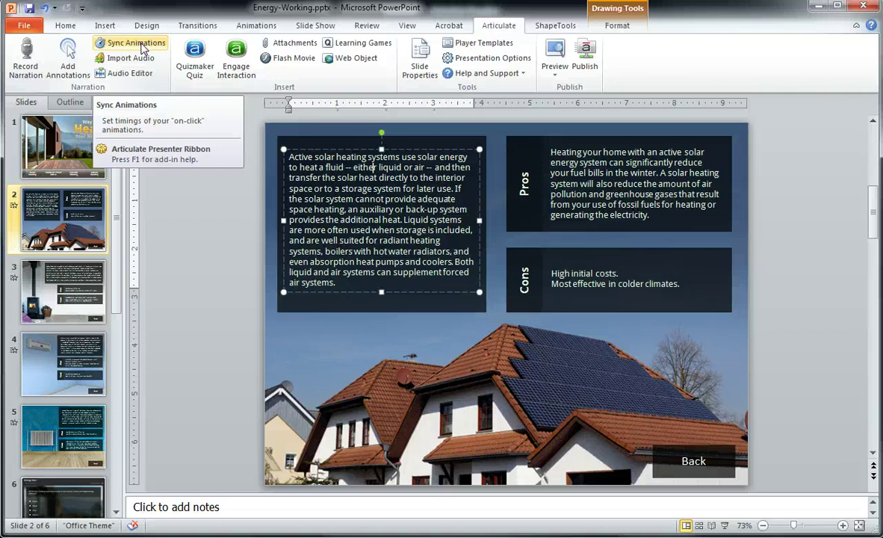
click(61, 452)
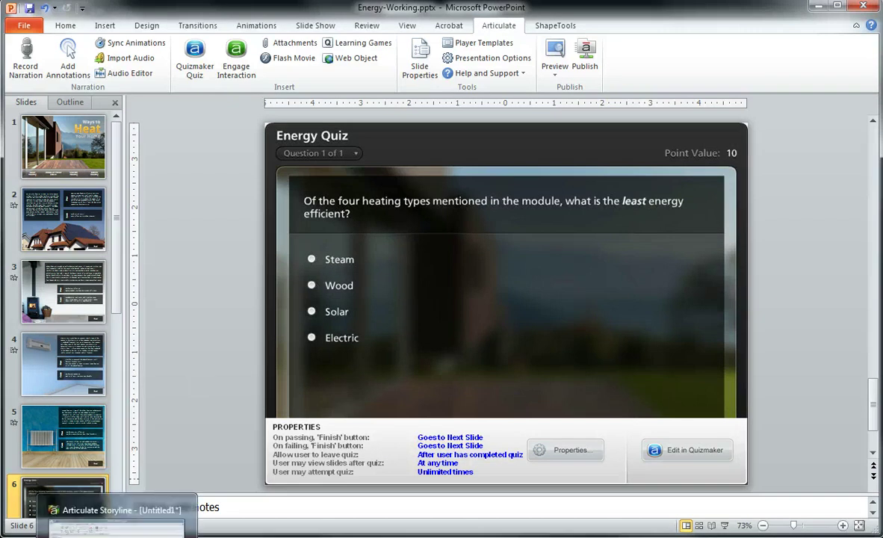
Import all six slides of Energy-Working.pptx into Storyline as a new scene
click(116, 516)
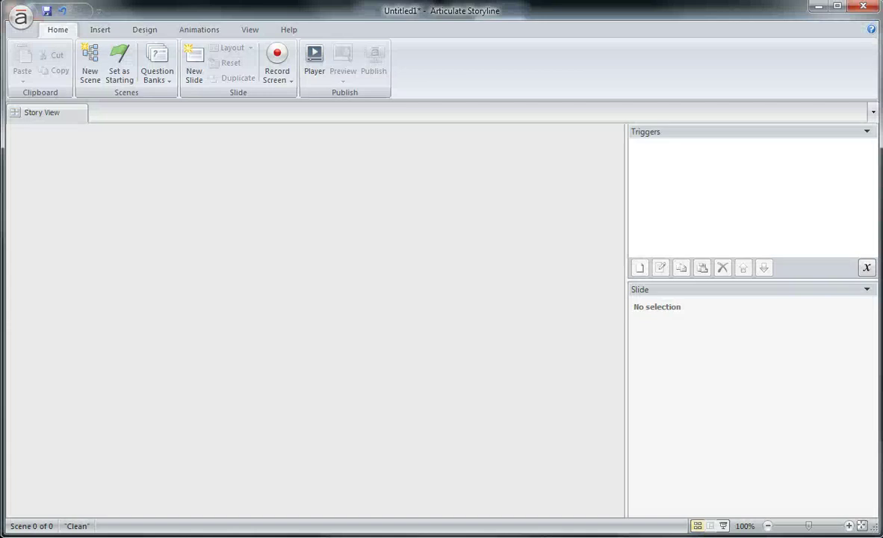
click(21, 17)
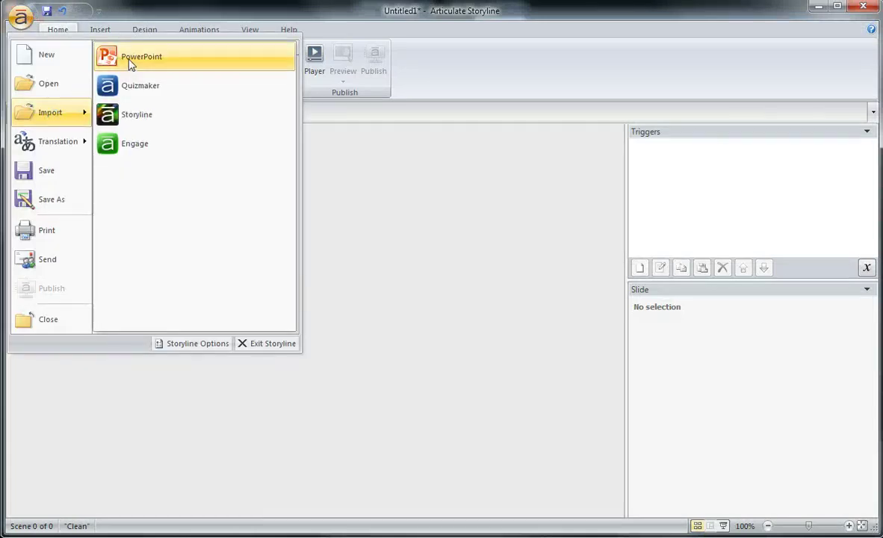
click(131, 64)
click(182, 125)
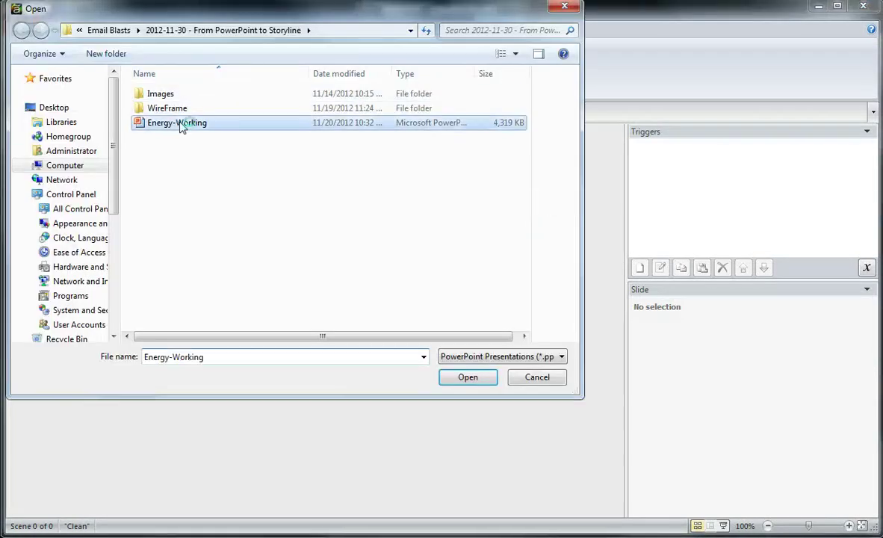
click(469, 375)
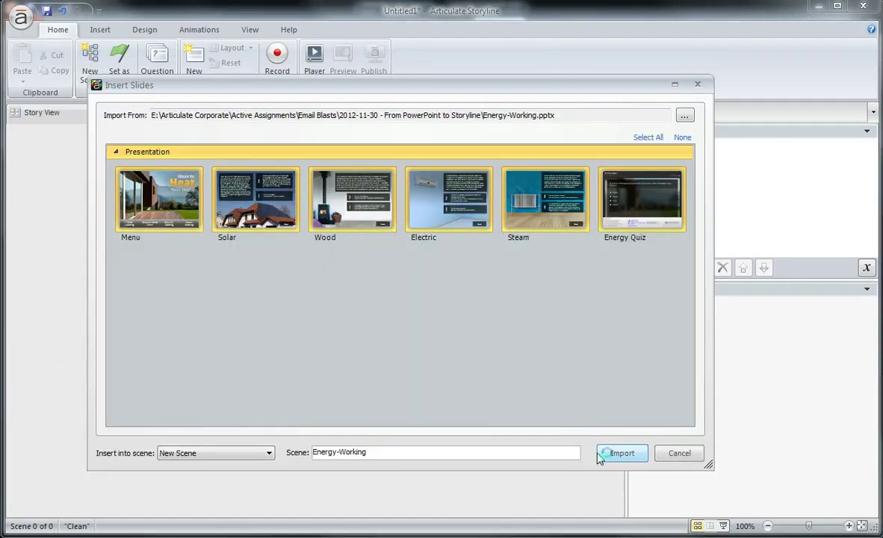
click(619, 452)
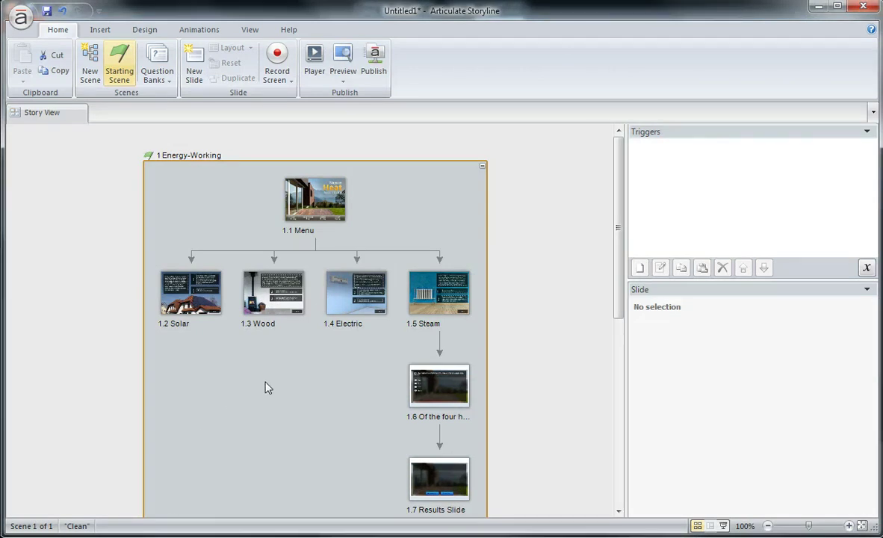
click(323, 204)
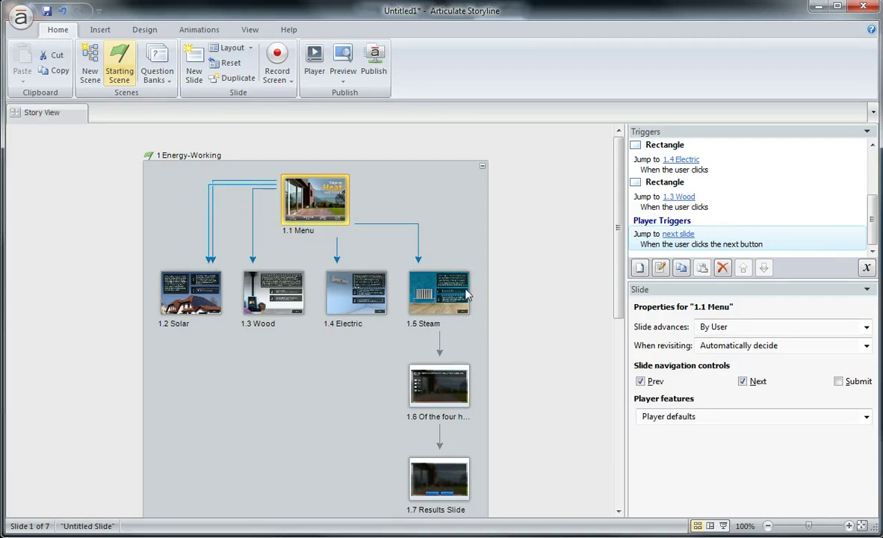
click(179, 291)
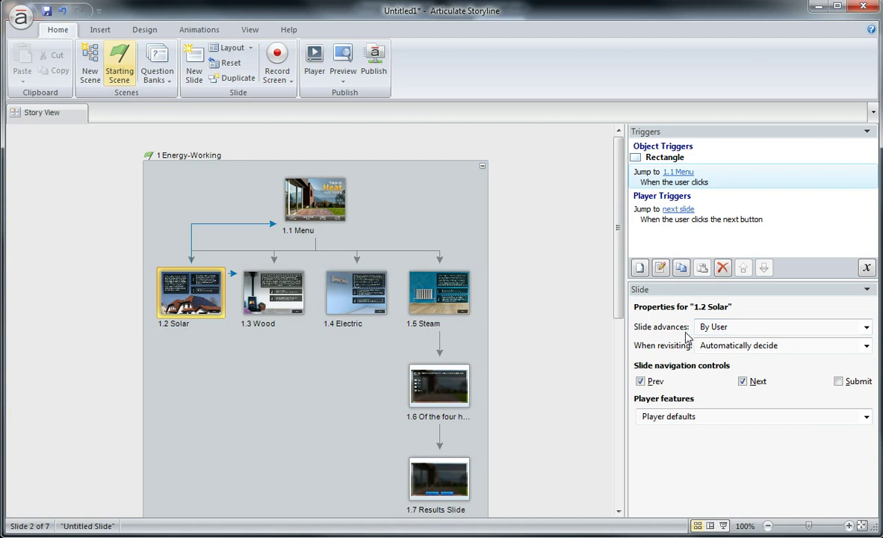
click(409, 274)
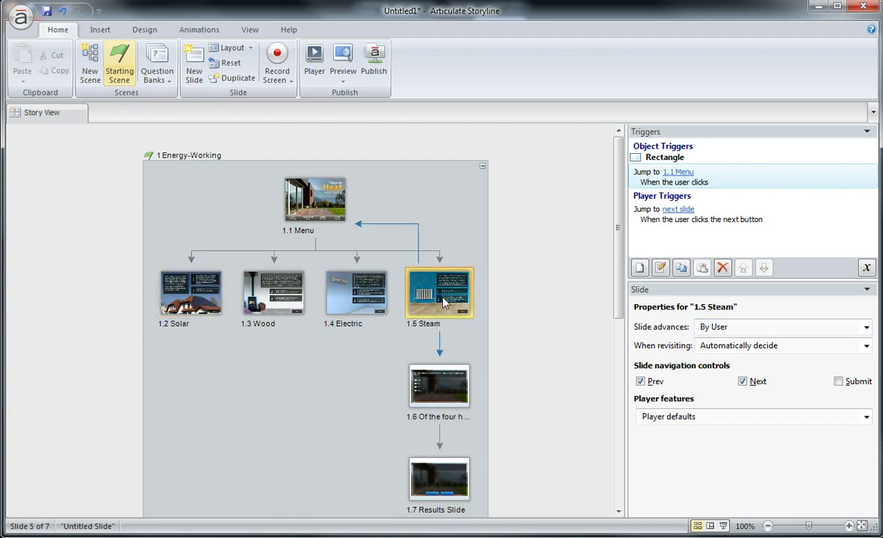
click(358, 301)
click(861, 329)
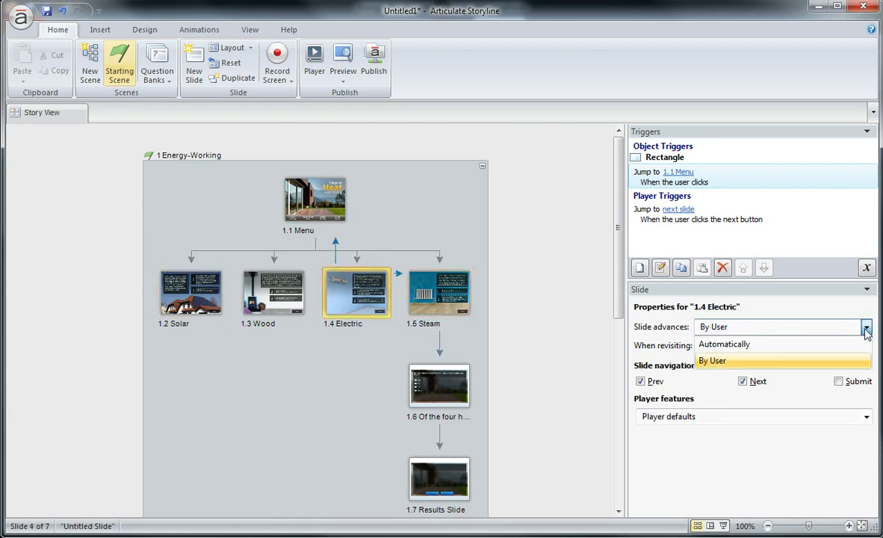
click(691, 361)
click(260, 280)
click(179, 280)
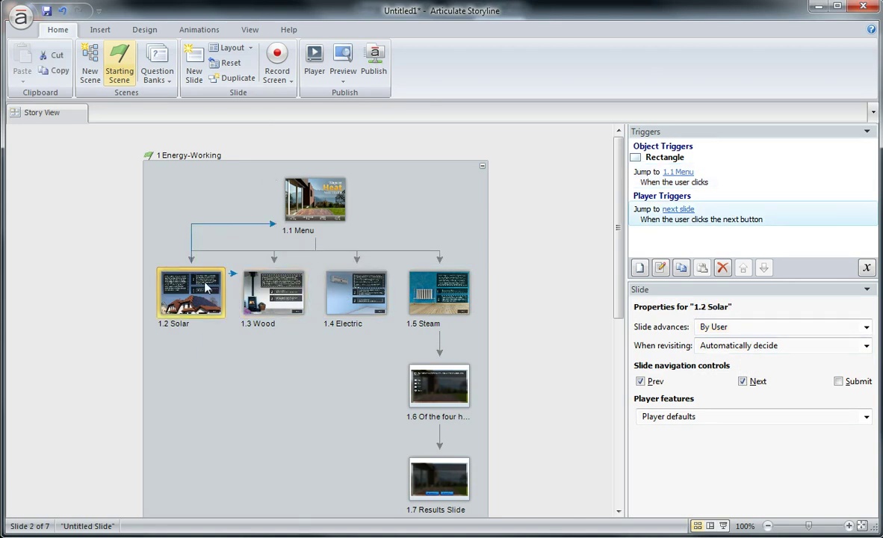
click(318, 198)
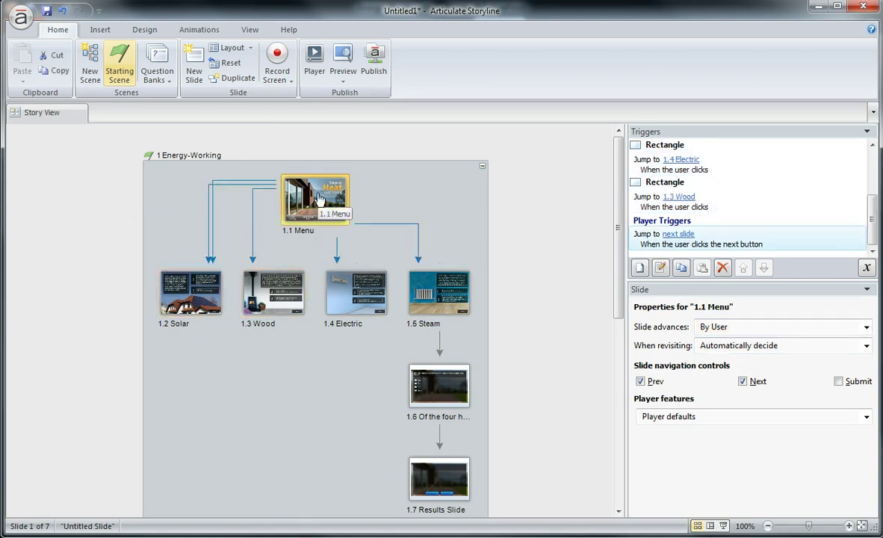
On the 1.1 Menu slide, move the Solar Heating hotspots and confirm the jump-to-1.2 Solar trigger unchanged
double_click(318, 198)
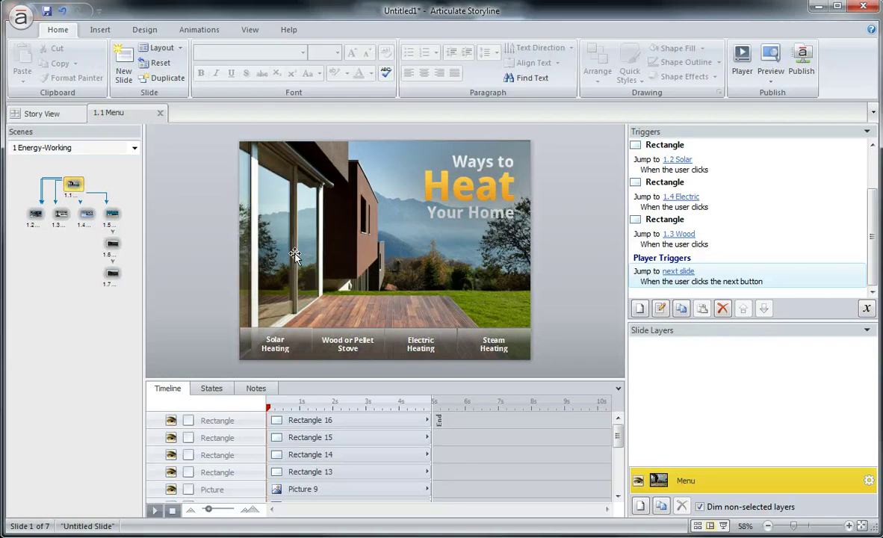
click(280, 330)
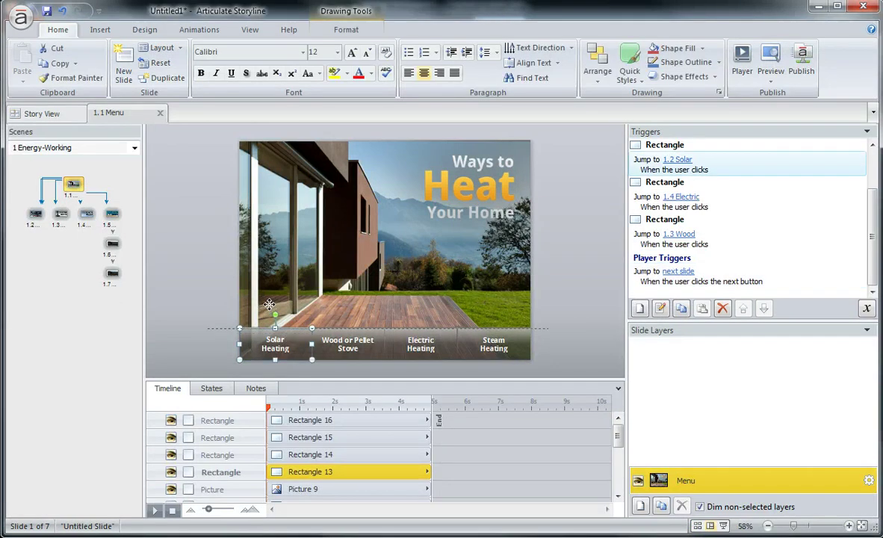
drag(280, 329, 269, 306)
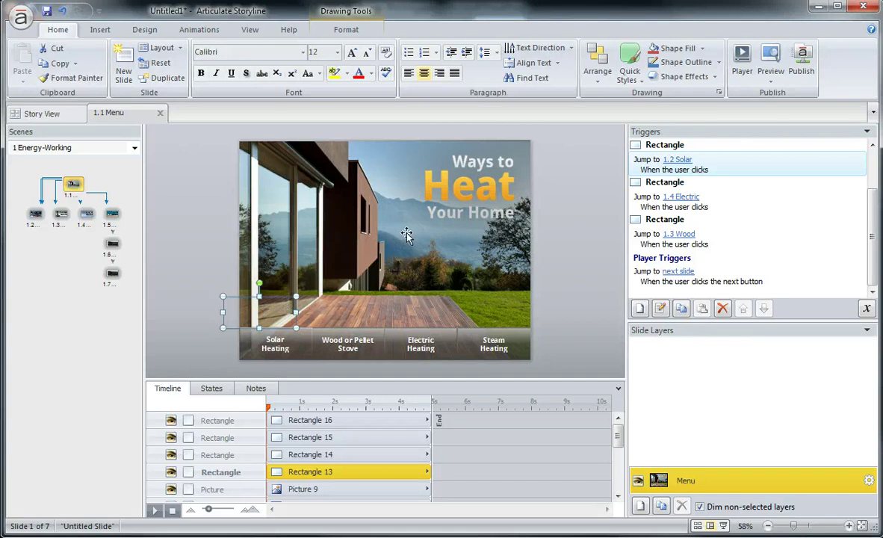
double_click(708, 165)
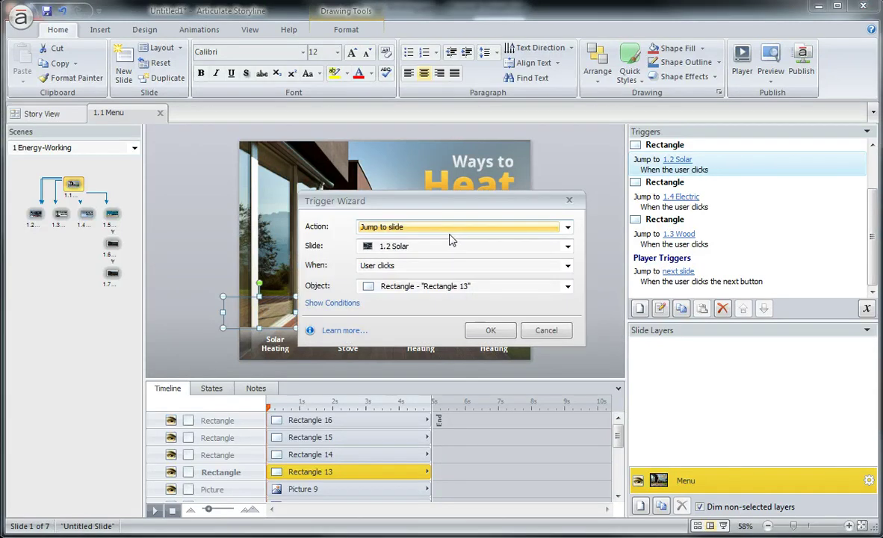
click(486, 334)
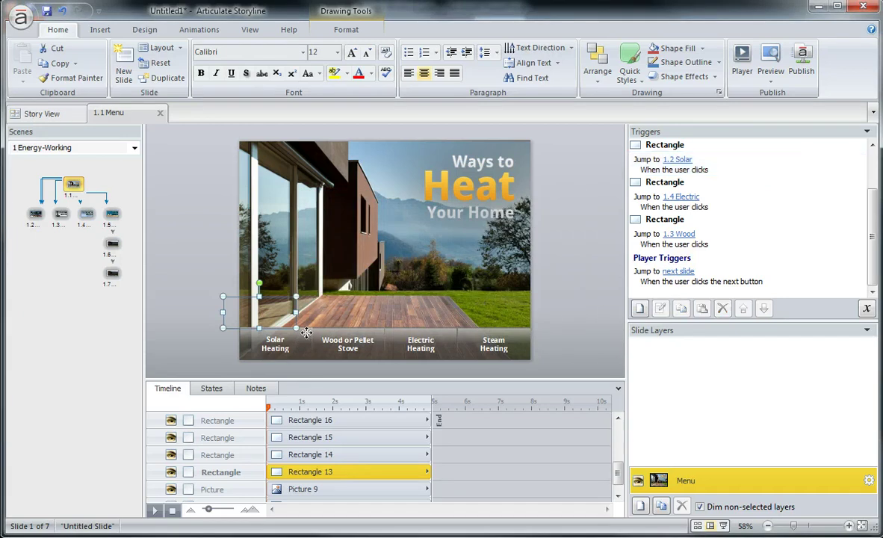
drag(305, 332, 318, 309)
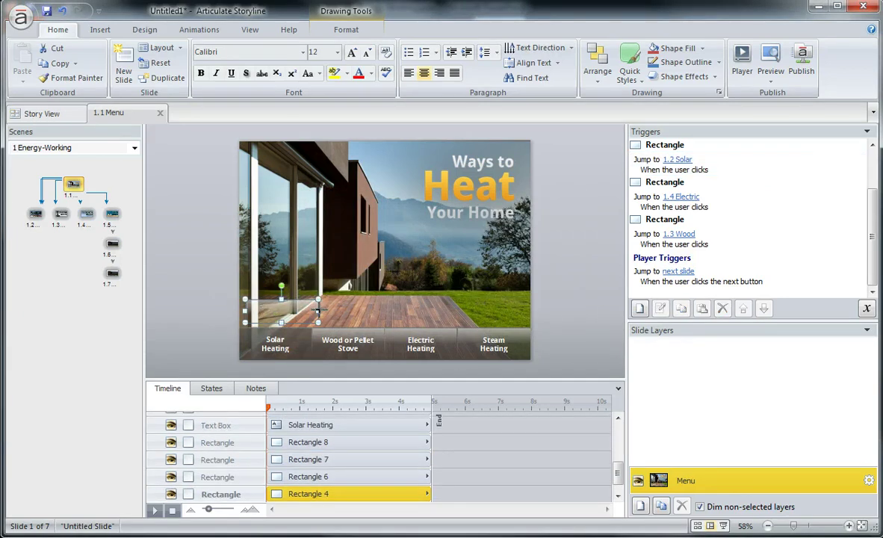
Inspect the rectangle's gradient fill stops, close the Format Shape settings, and undo the move
right_click(319, 310)
click(344, 488)
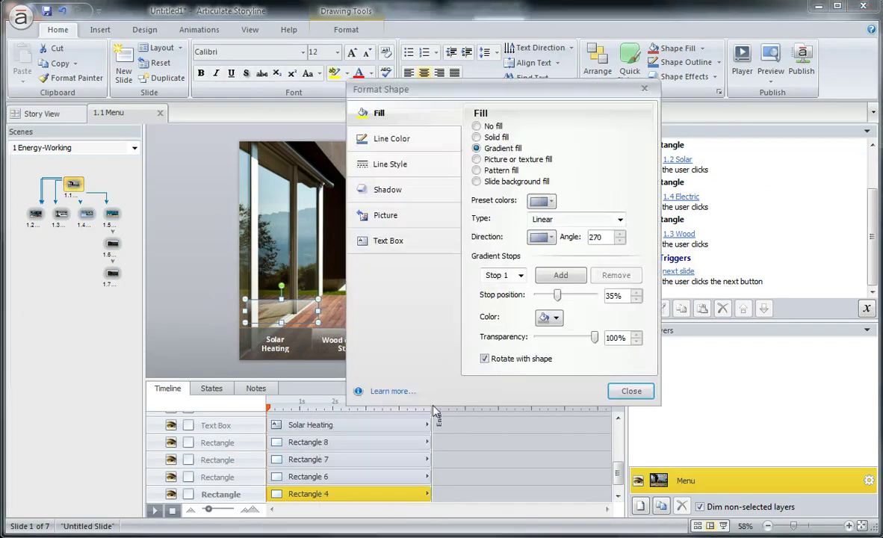
click(521, 276)
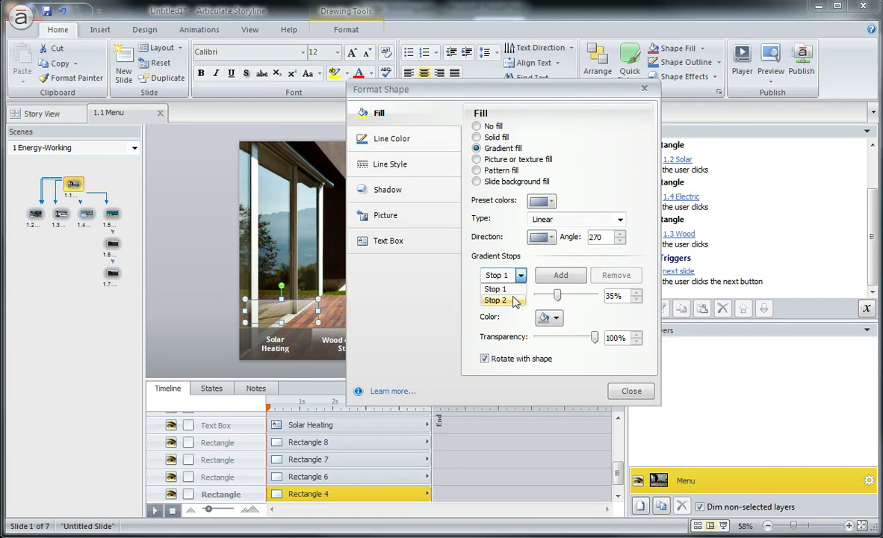
click(631, 394)
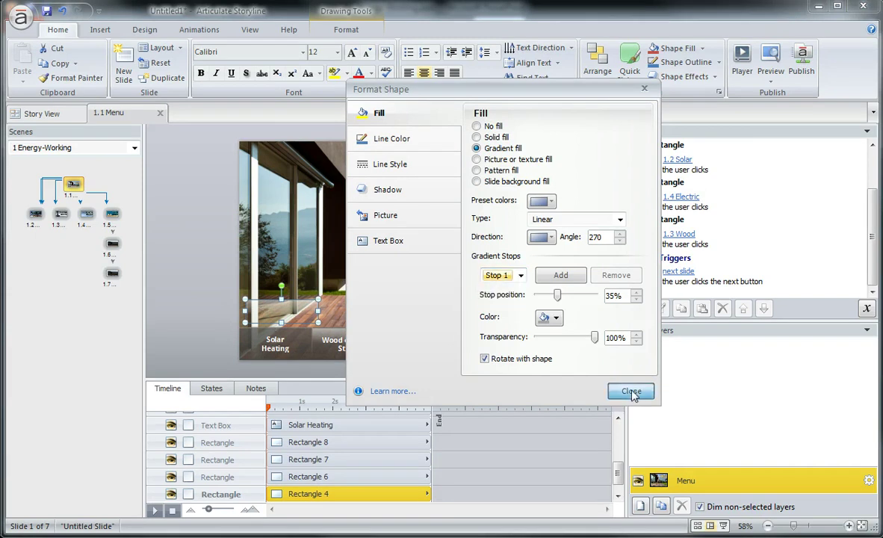
click(631, 392)
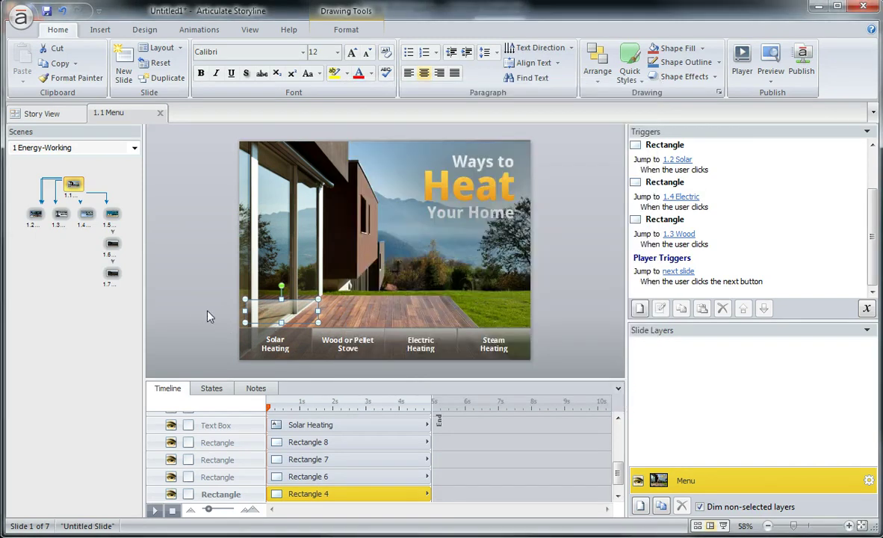
key(ctrl+z)
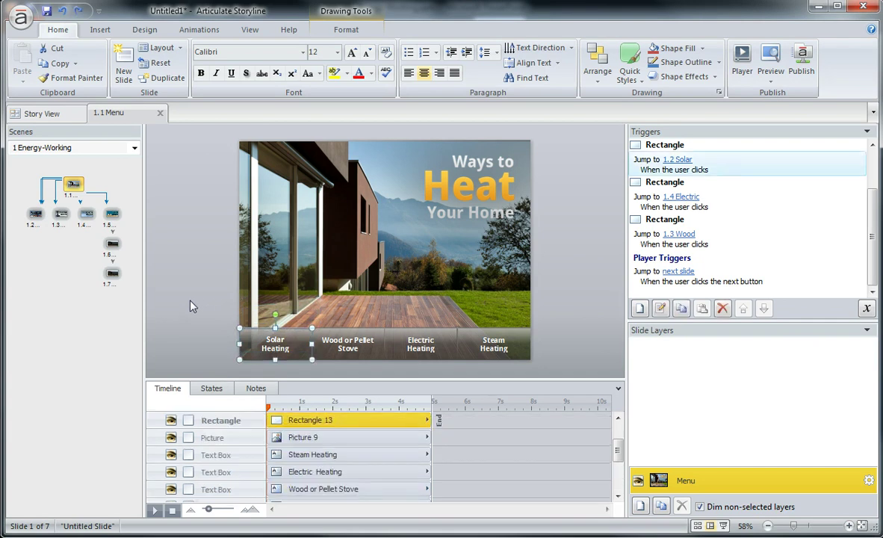
click(249, 30)
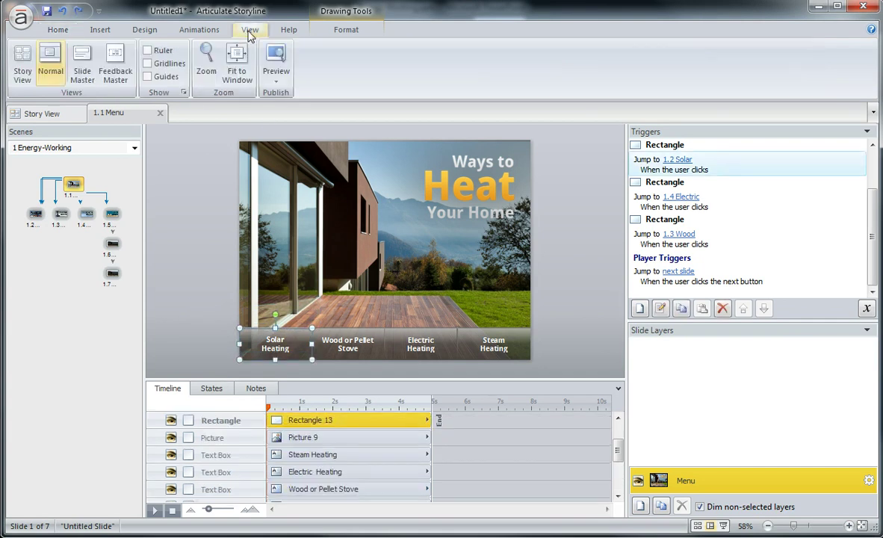
Browse the air-conditioner and wood-stove slide master layouts, then close Master View
click(82, 67)
scroll(82, 374, down, 5)
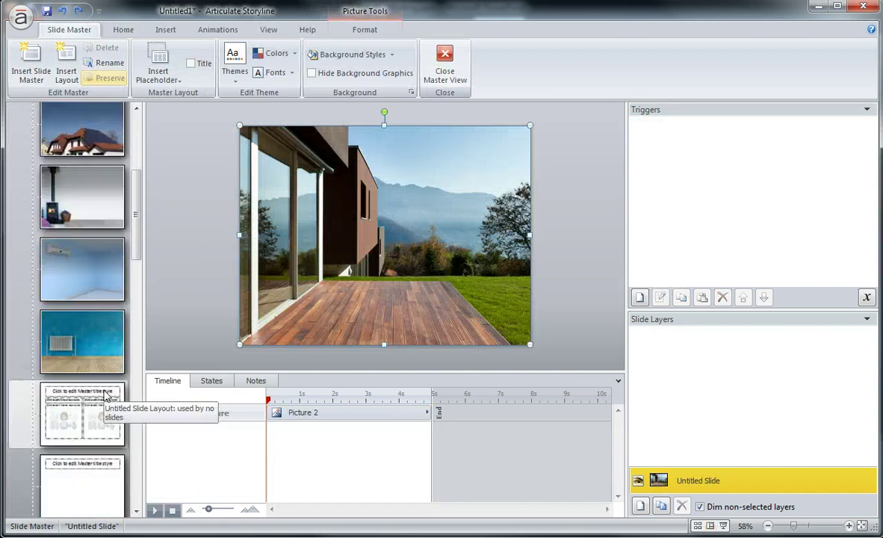
click(84, 248)
click(102, 191)
click(445, 66)
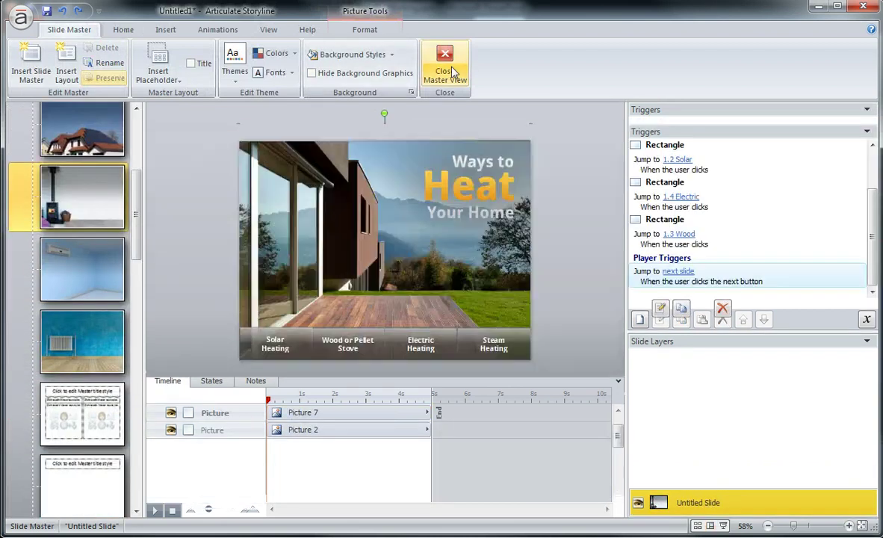
Check the 1.2 Solar text box's animation on the timeline, then open quiz slide 1.6
click(35, 214)
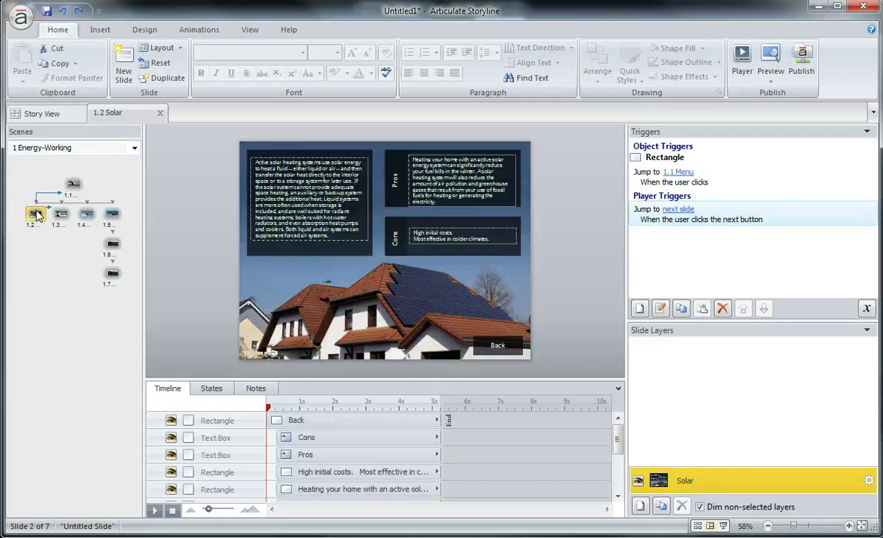
click(275, 159)
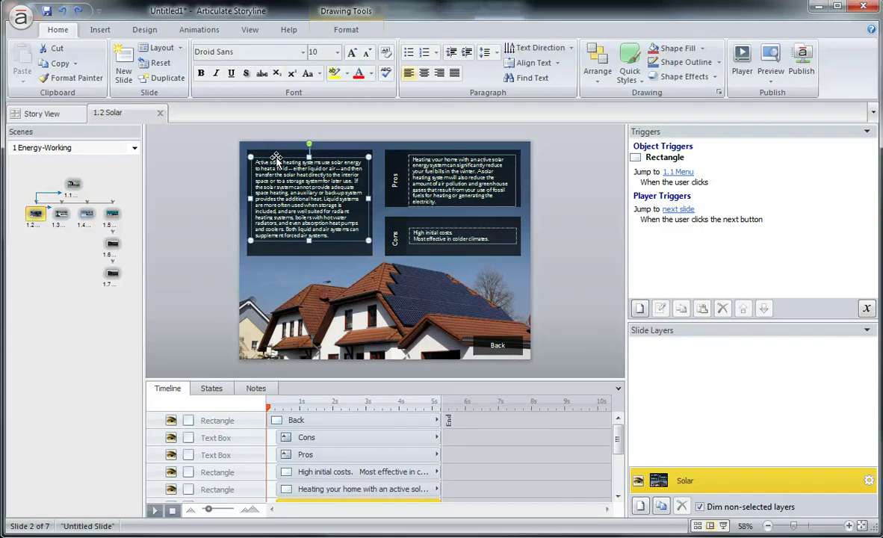
click(198, 29)
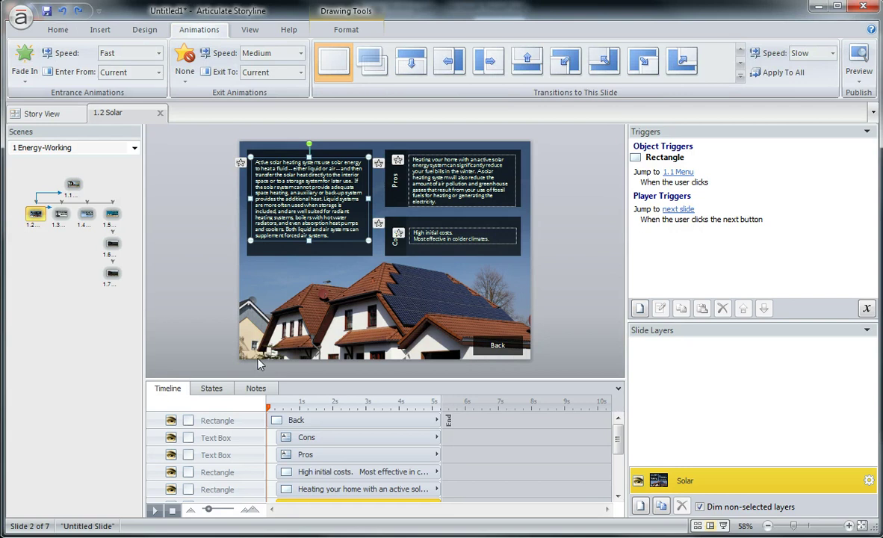
click(278, 407)
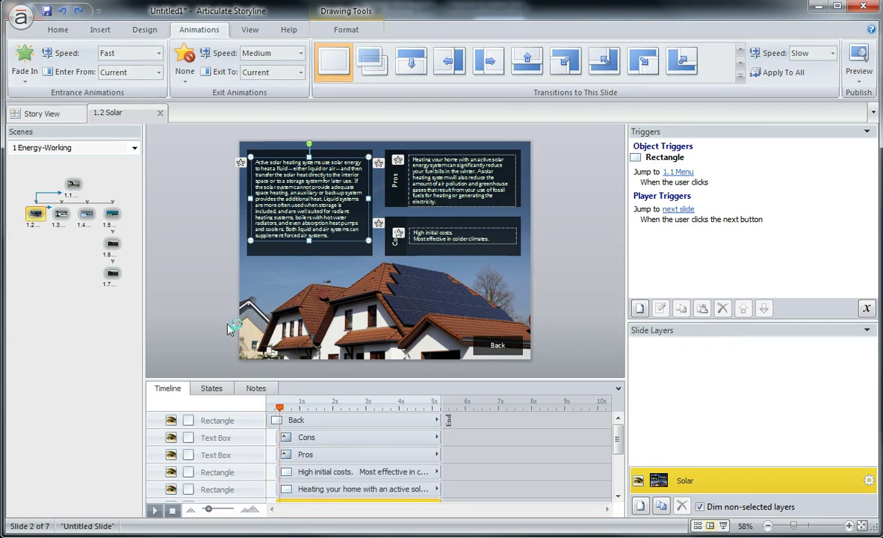
click(112, 241)
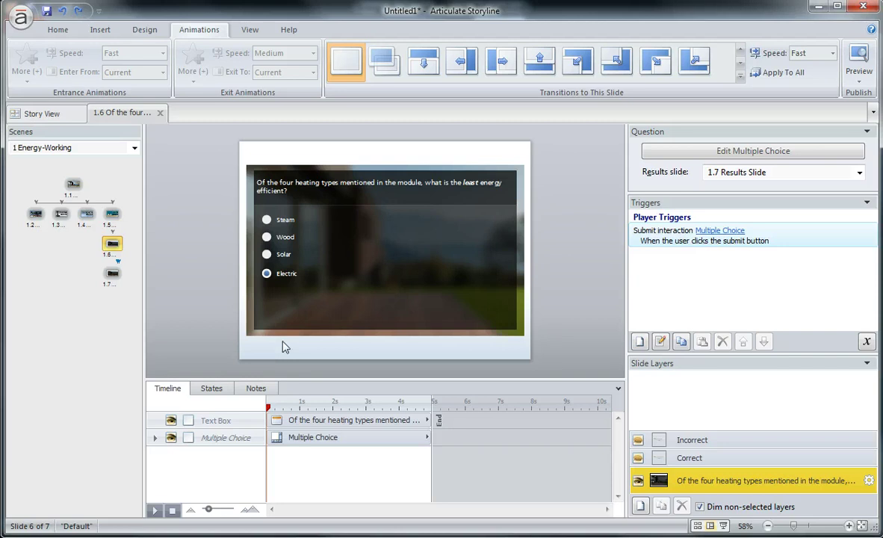
Inspect master layout 3's Slides.png background, then return to the 1.1 Menu slide
click(246, 32)
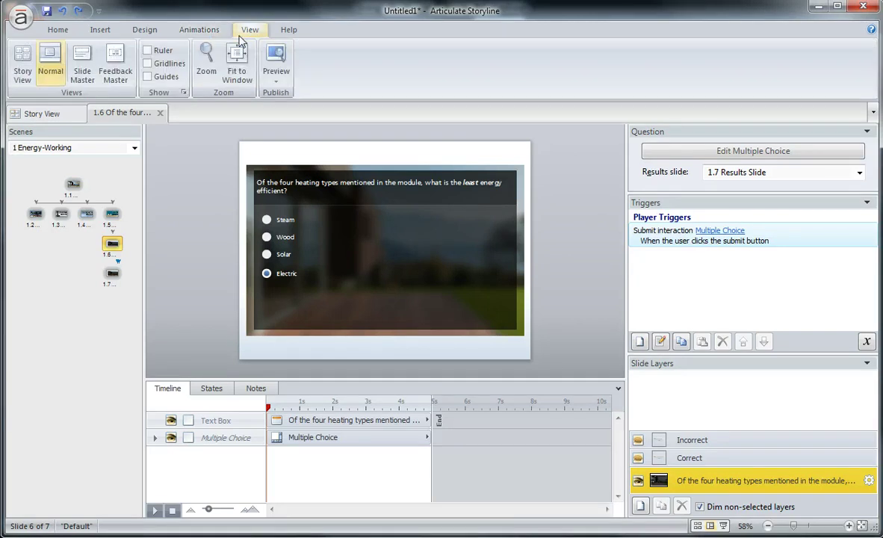
click(82, 65)
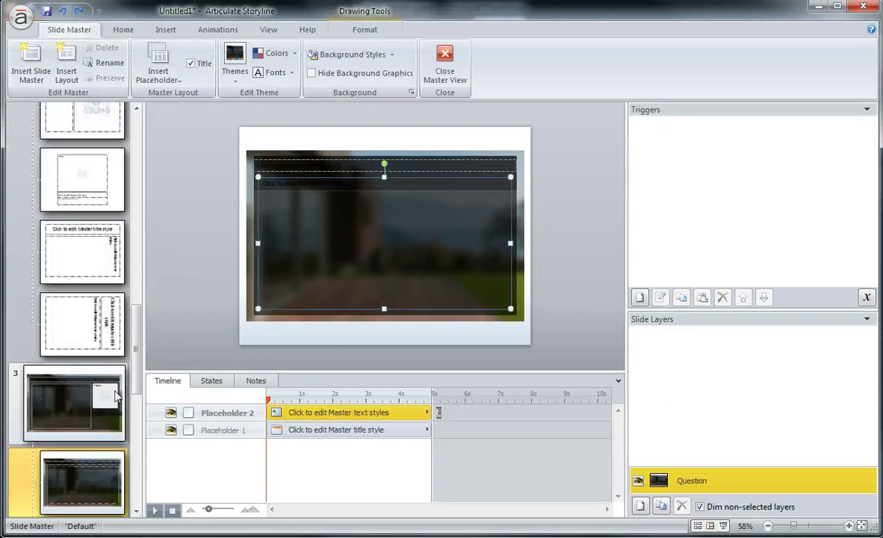
click(116, 396)
click(256, 155)
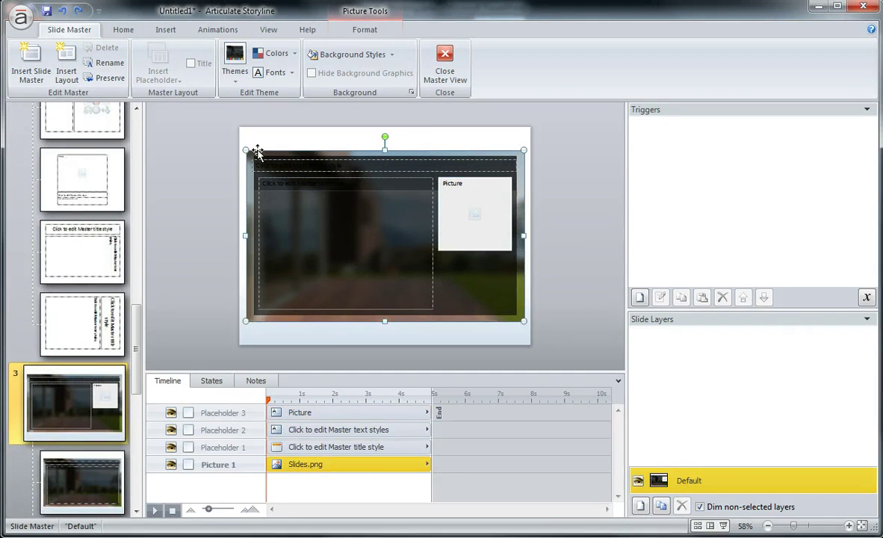
click(447, 64)
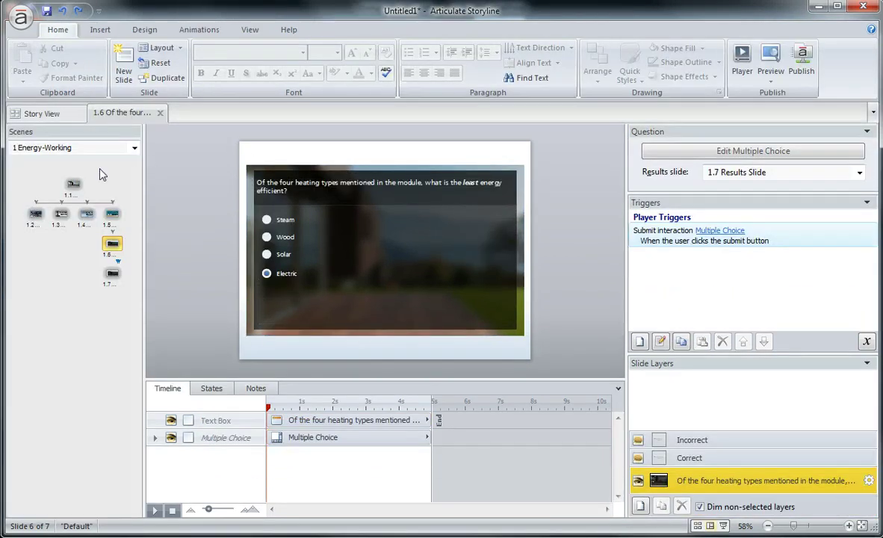
click(74, 185)
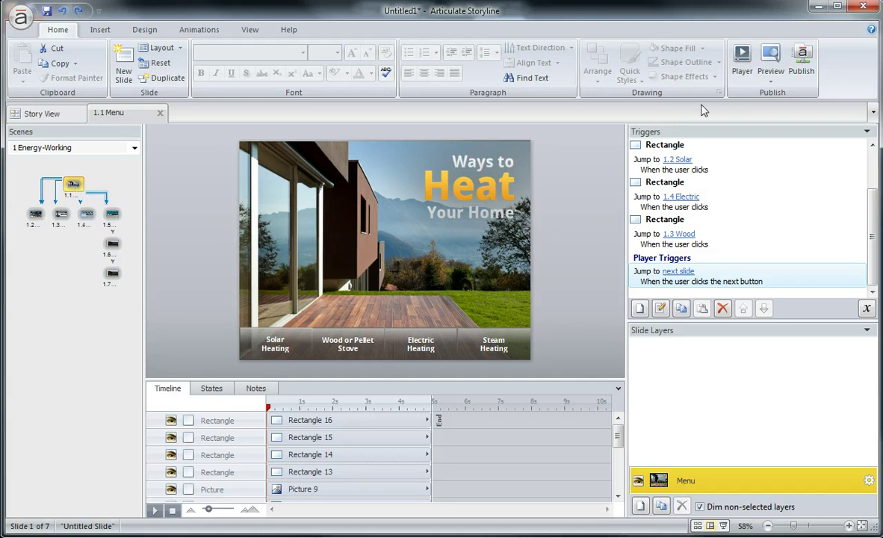
click(770, 75)
click(798, 112)
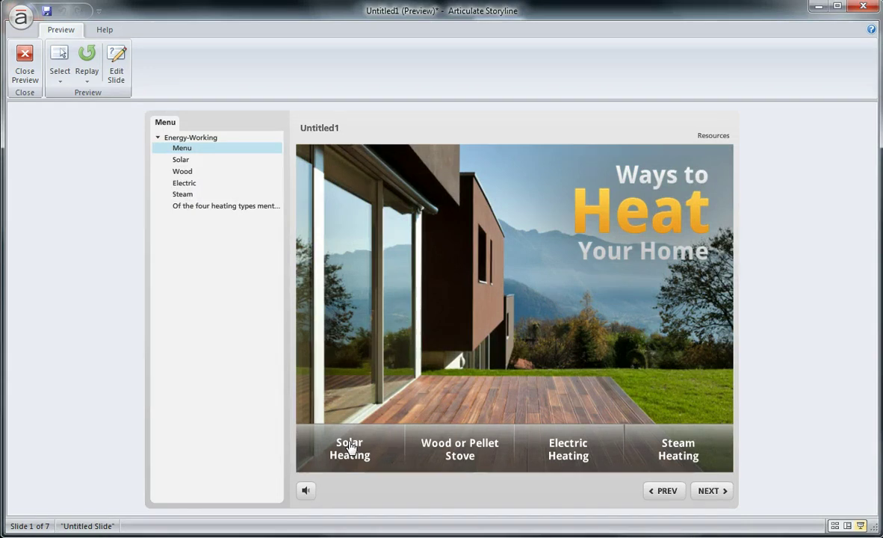
click(350, 446)
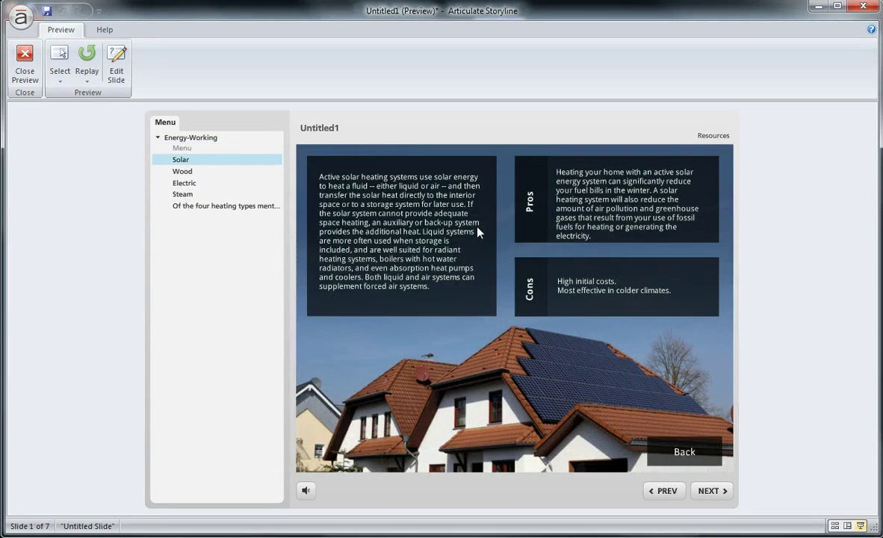
click(681, 452)
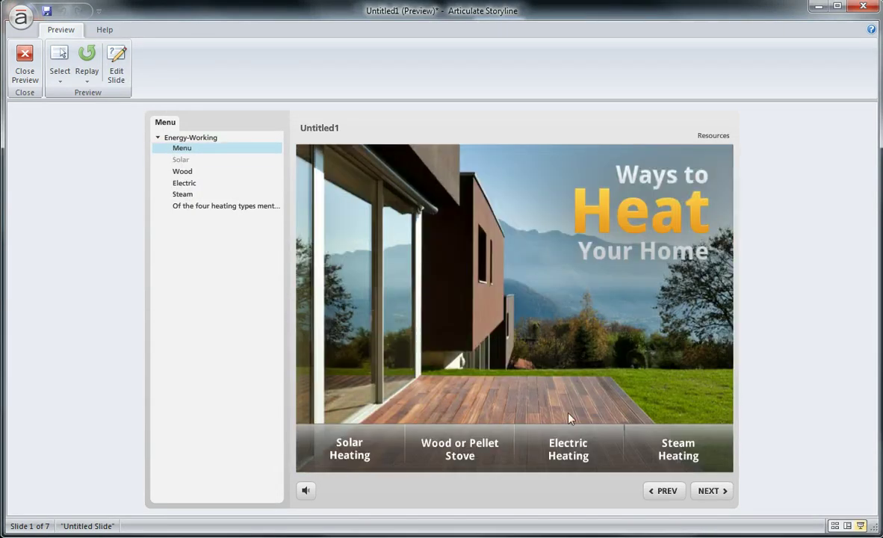
click(26, 66)
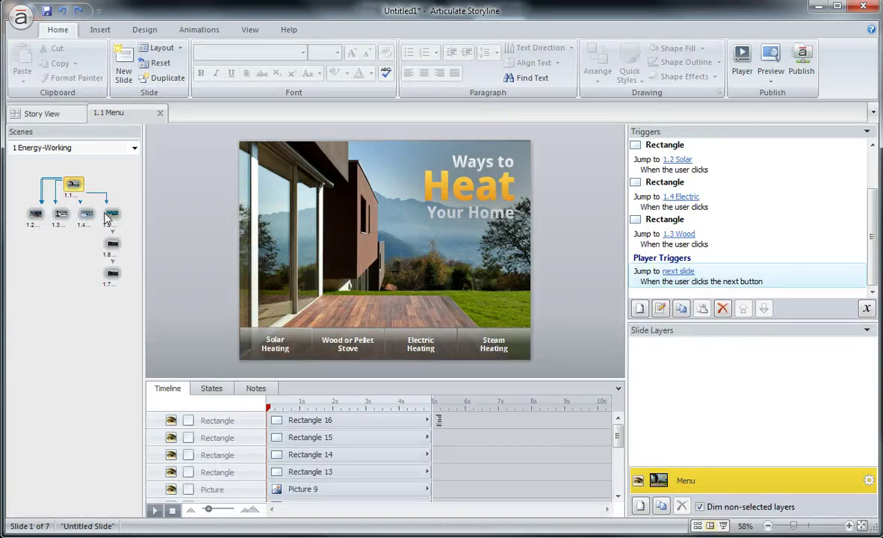
Place a marker icon from the gallery over the stove on slide 1.3 Wood
click(61, 214)
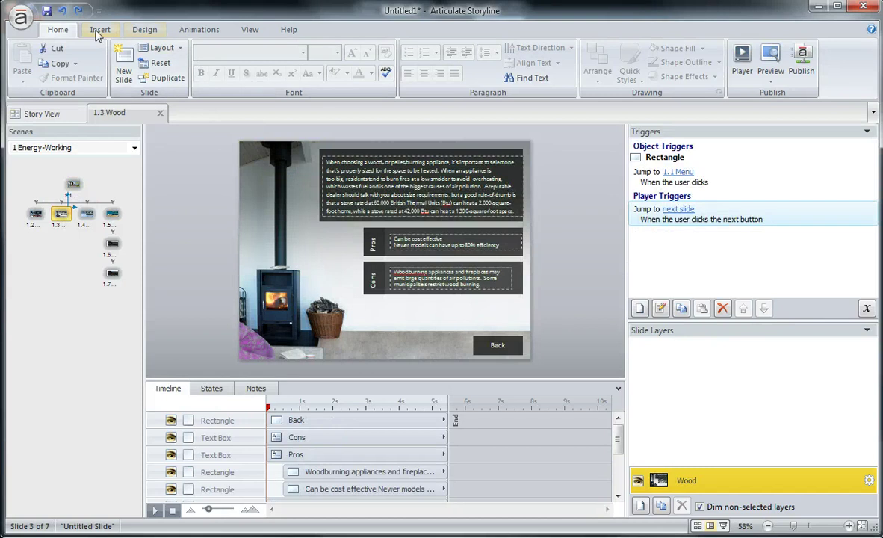
click(100, 30)
click(654, 71)
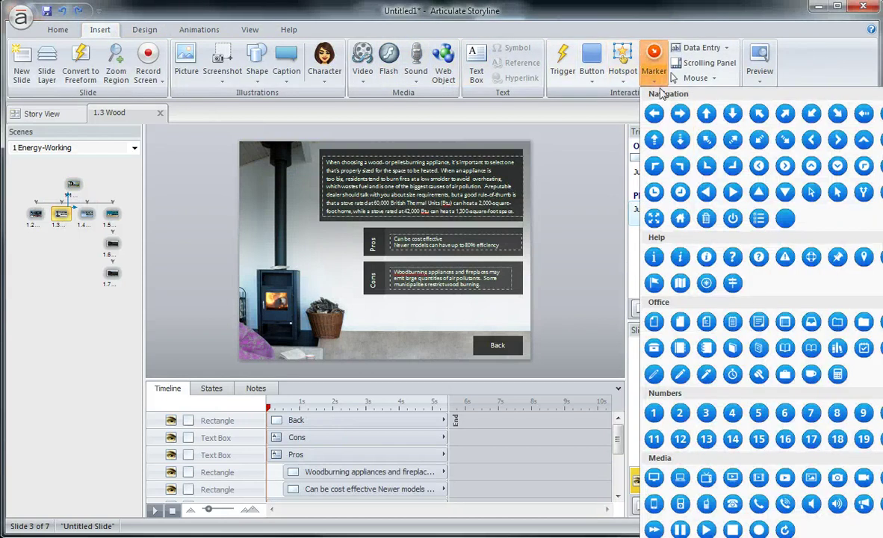
click(679, 165)
click(289, 278)
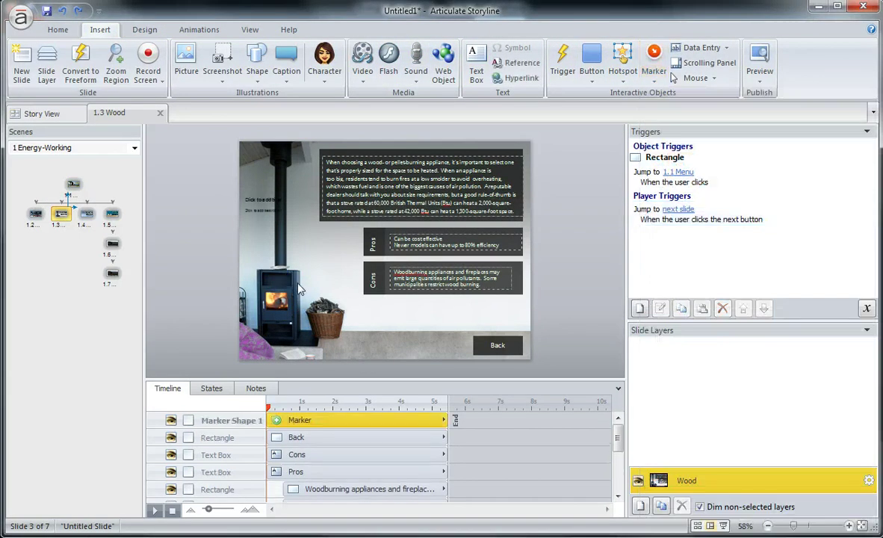